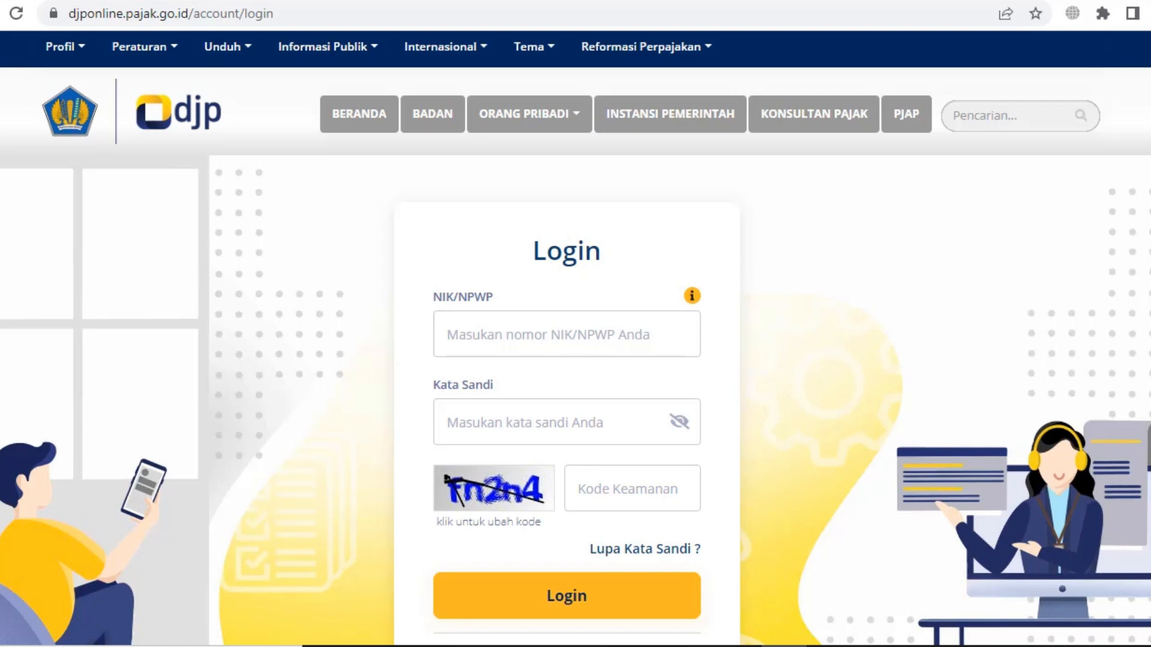
# Log in to the DJP Online account with the taxpayer's NIK/NPWP, account password and security code
pyautogui.scroll(-3, 575, 336)
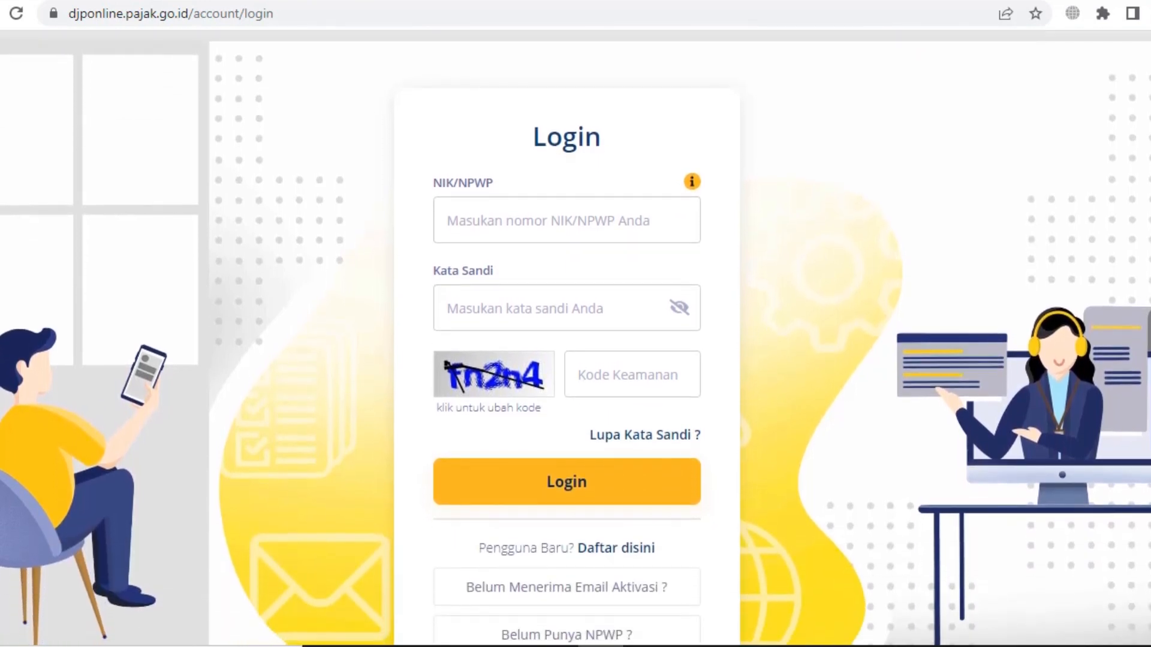
pyautogui.scroll(-2, 575, 336)
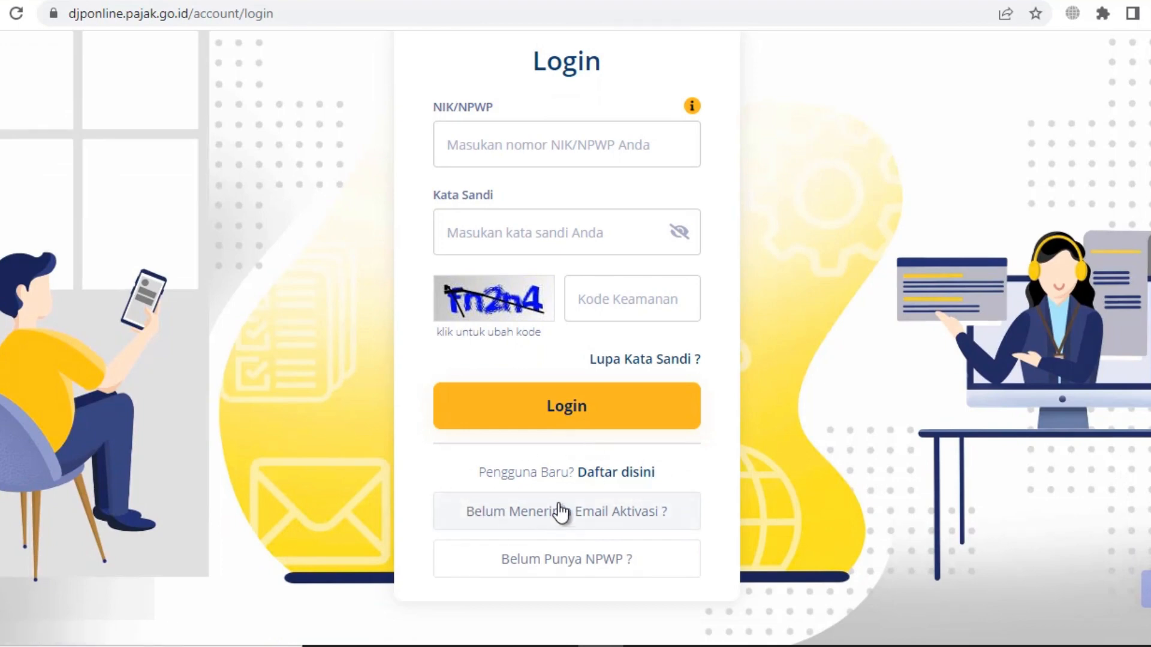
pyautogui.scroll(1, 575, 348)
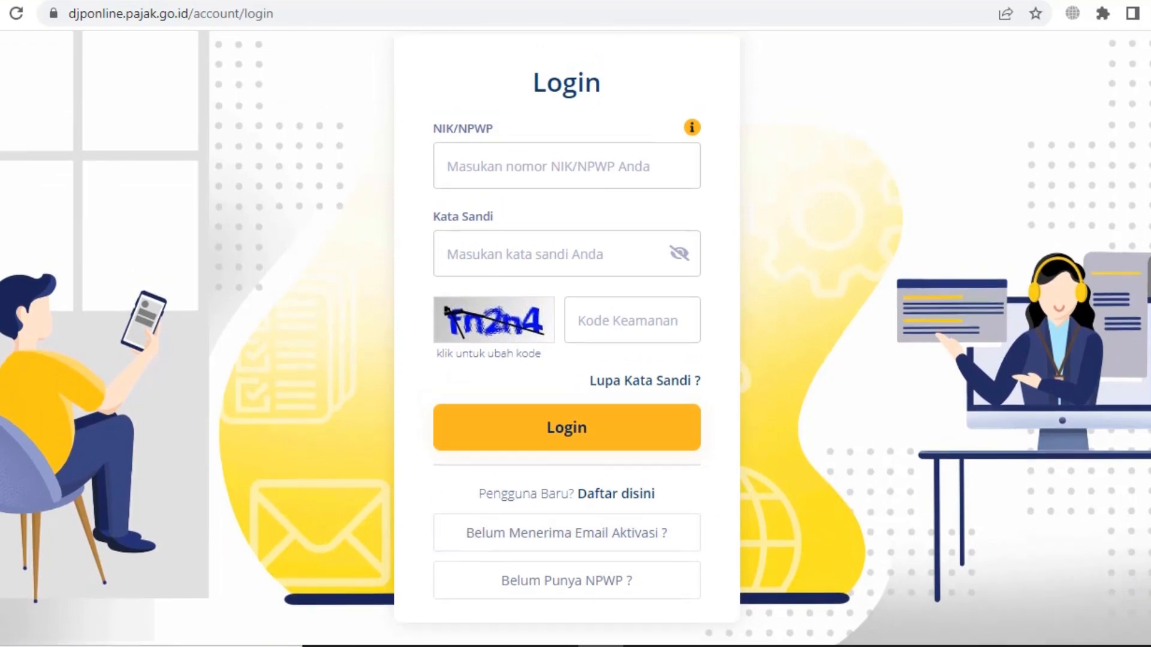
pyautogui.scroll(1, 575, 339)
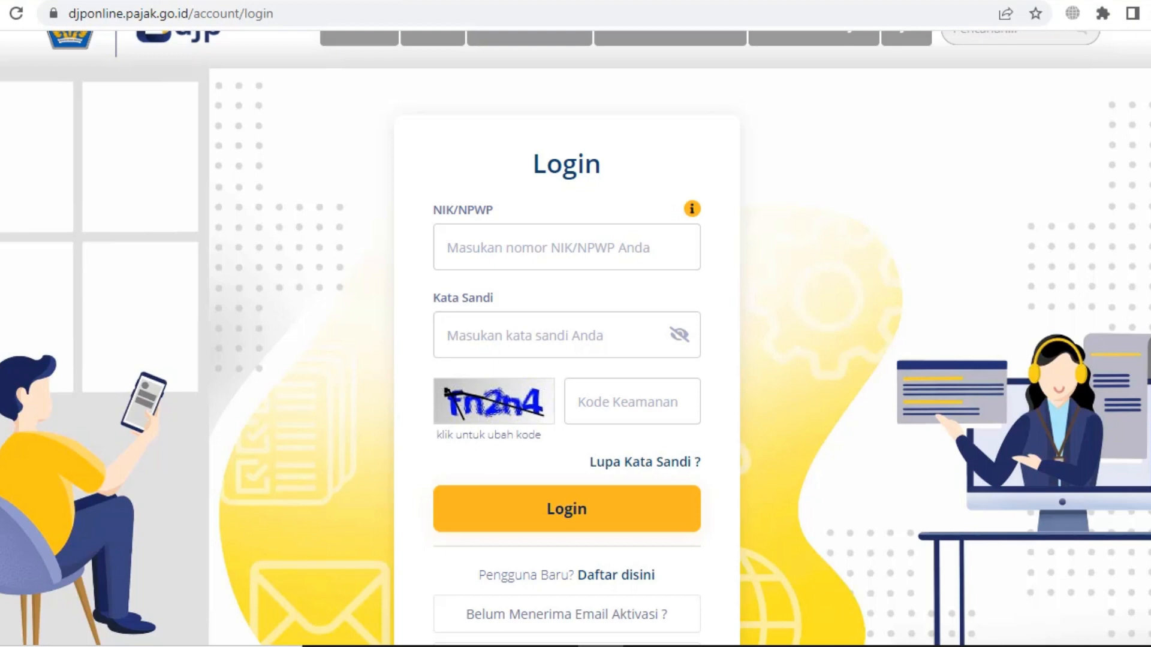
pyautogui.scroll(1, 575, 338)
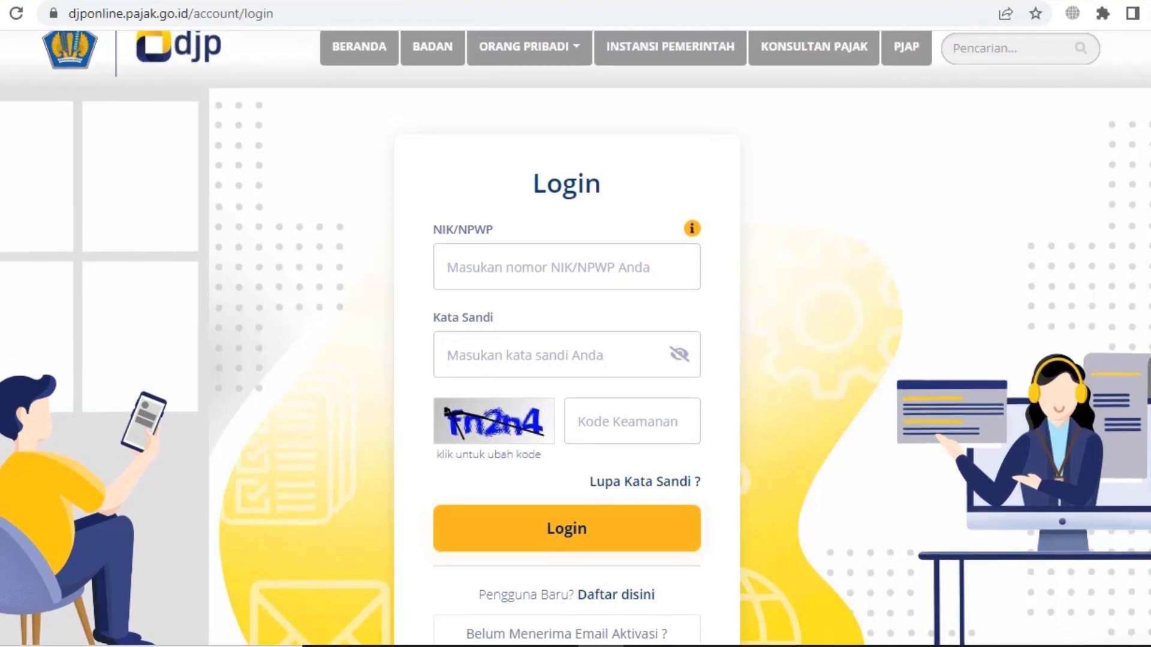
pyautogui.click(447, 267)
pyautogui.click(563, 540)
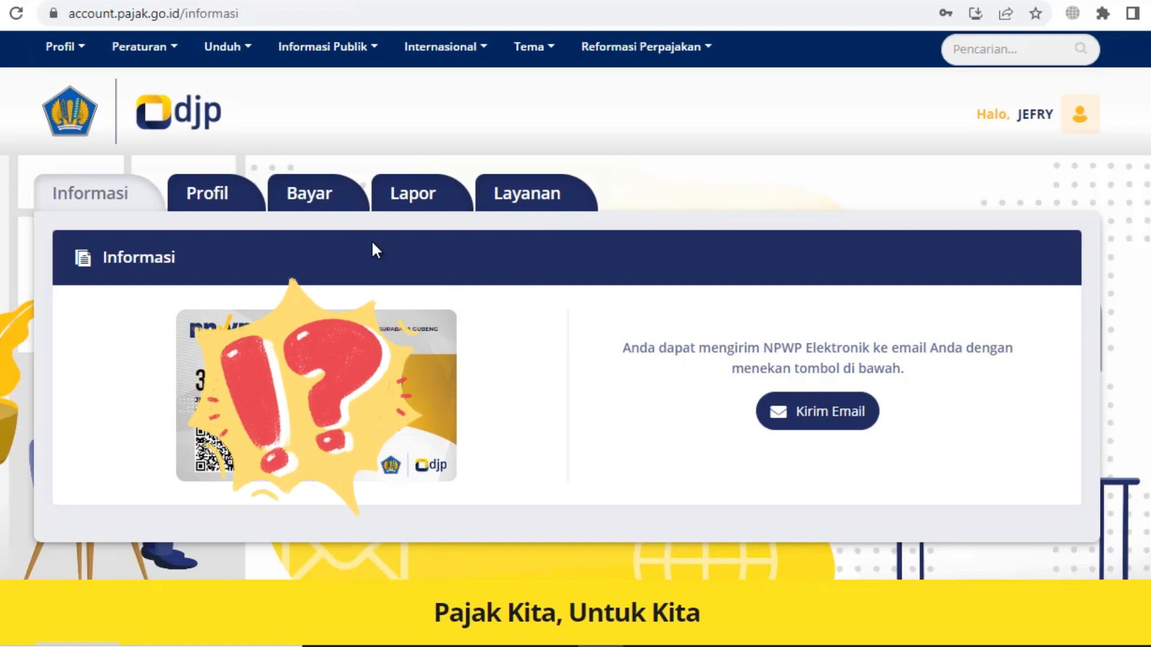
# Open the e-Billing service from the account's payment section
pyautogui.click(328, 206)
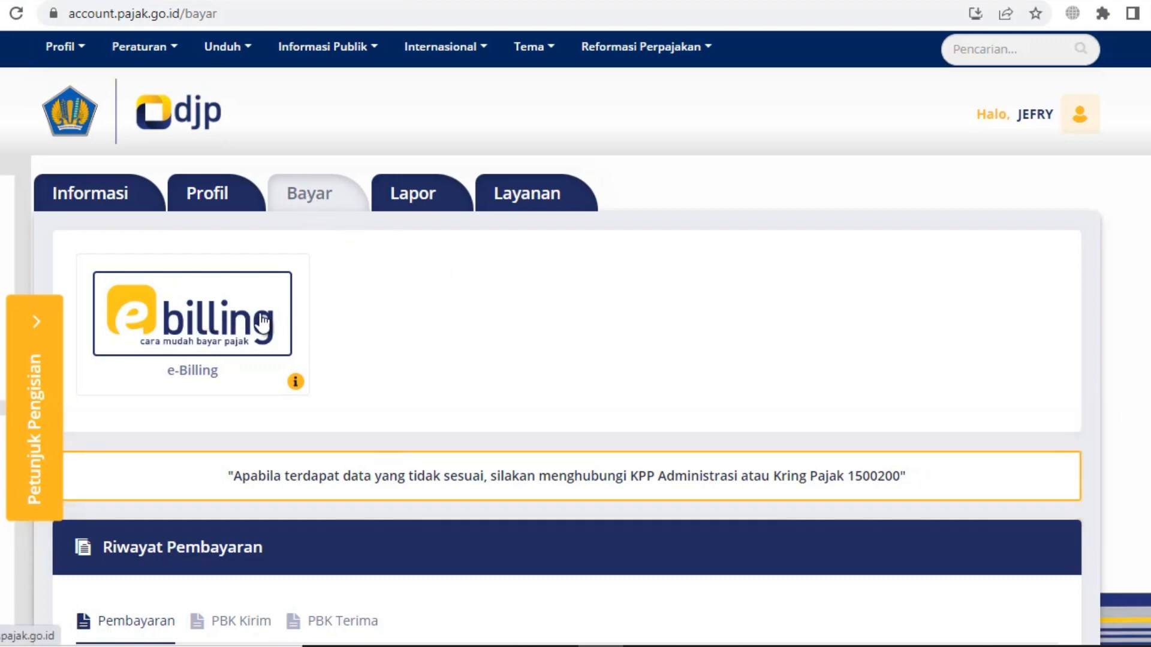
pyautogui.click(286, 330)
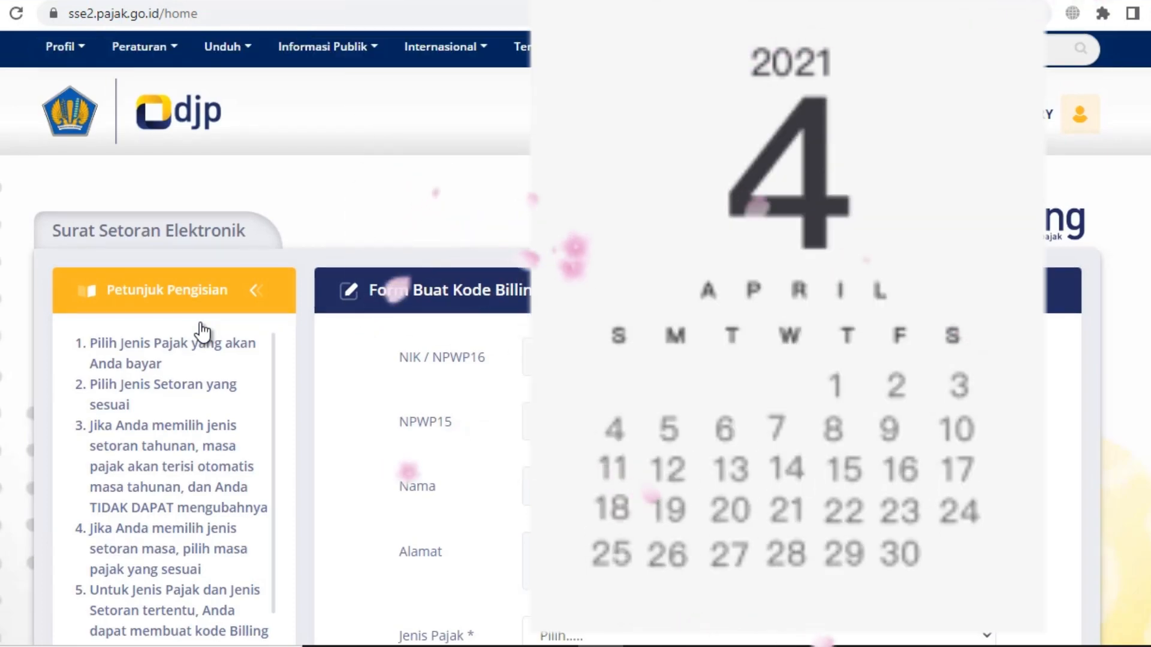
# Set Jenis Pajak to 411128-PPh Final and Jenis Setoran to 420-Final UMKM Bayar Sendiri in the billing form
pyautogui.scroll(-4, 202, 330)
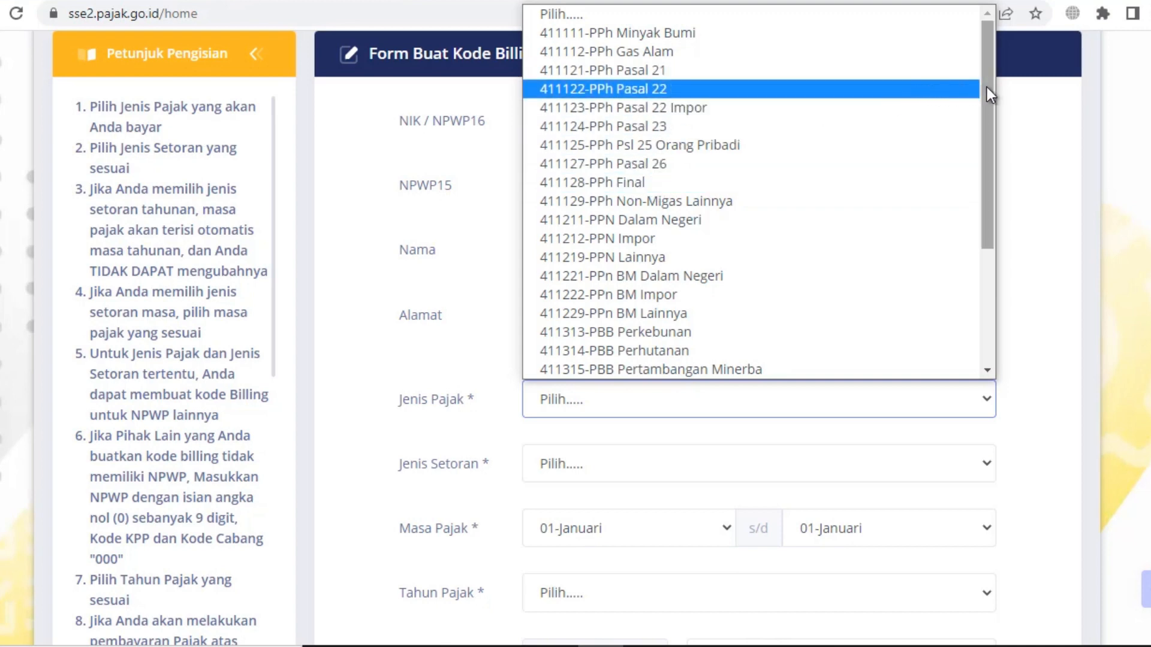
pyautogui.moveTo(986, 88)
pyautogui.mouseDown()
pyautogui.moveTo(983, 240)
pyautogui.moveTo(990, 70)
pyautogui.mouseUp()
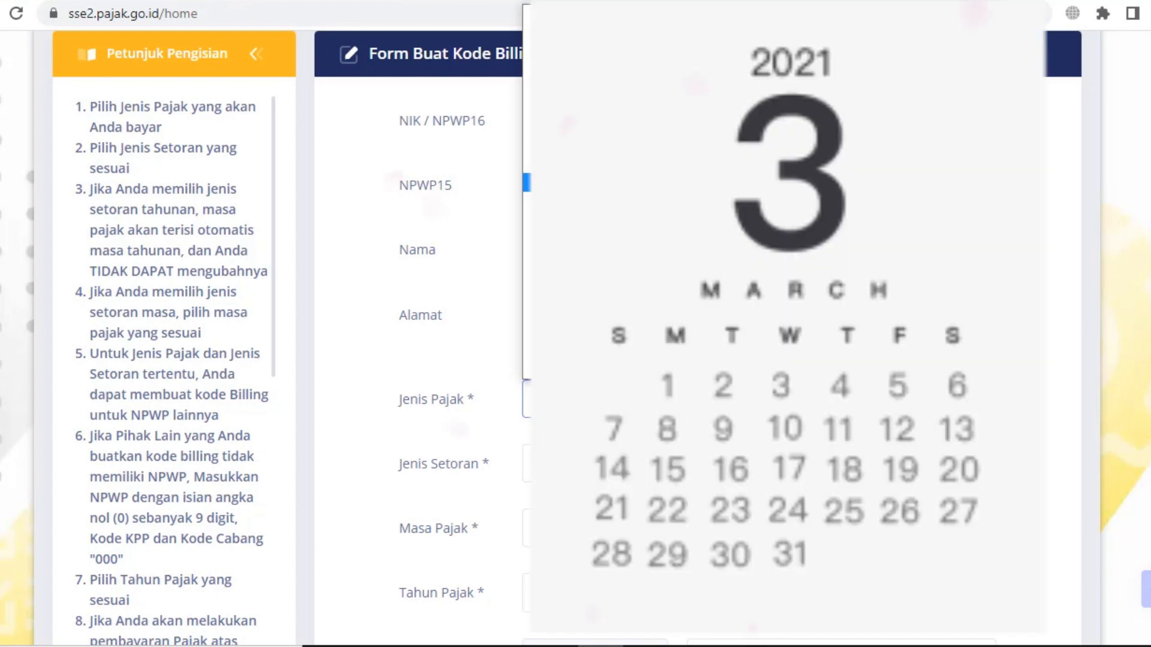
pyautogui.click(655, 185)
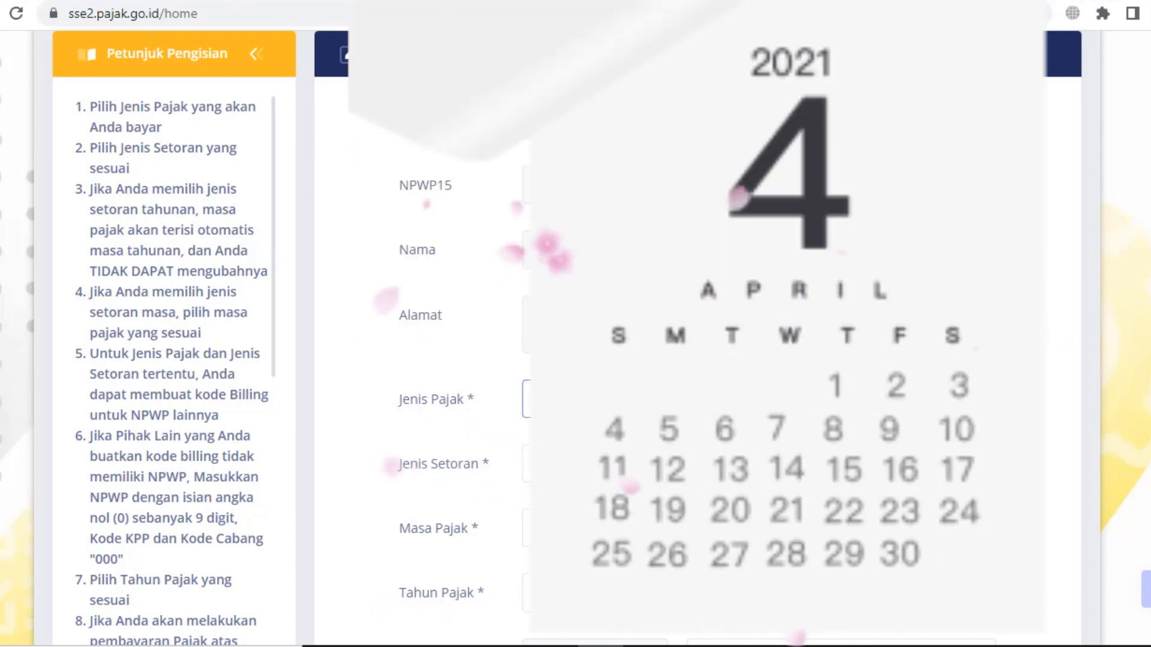
pyautogui.click(585, 468)
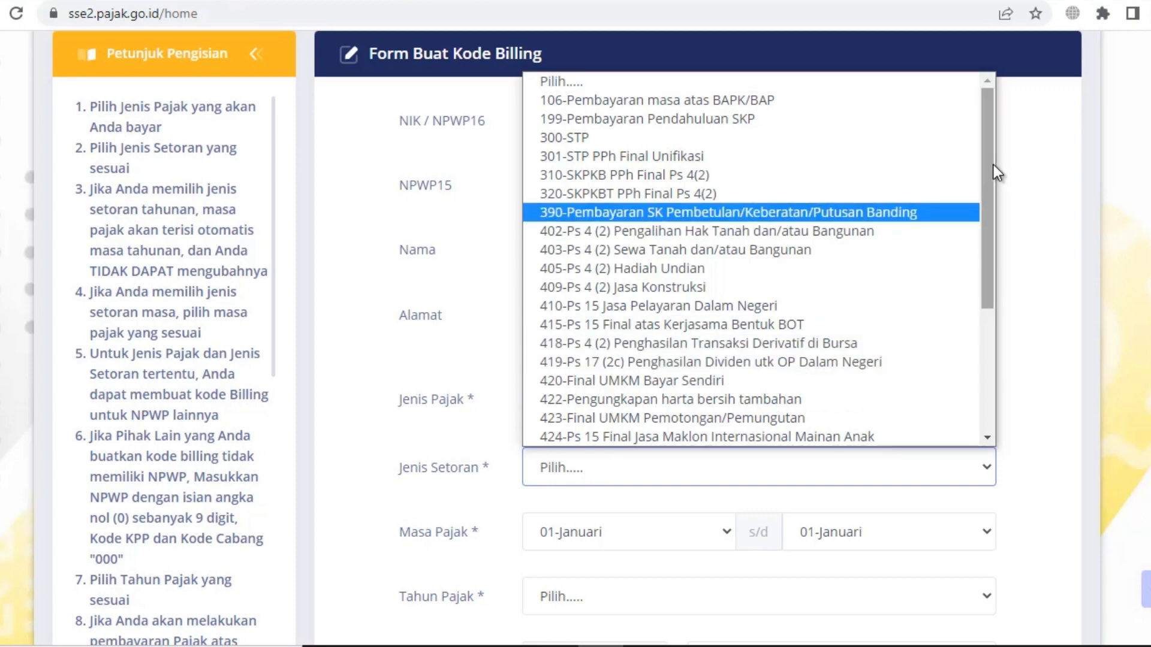
pyautogui.moveTo(993, 164); pyautogui.dragTo(986, 231)
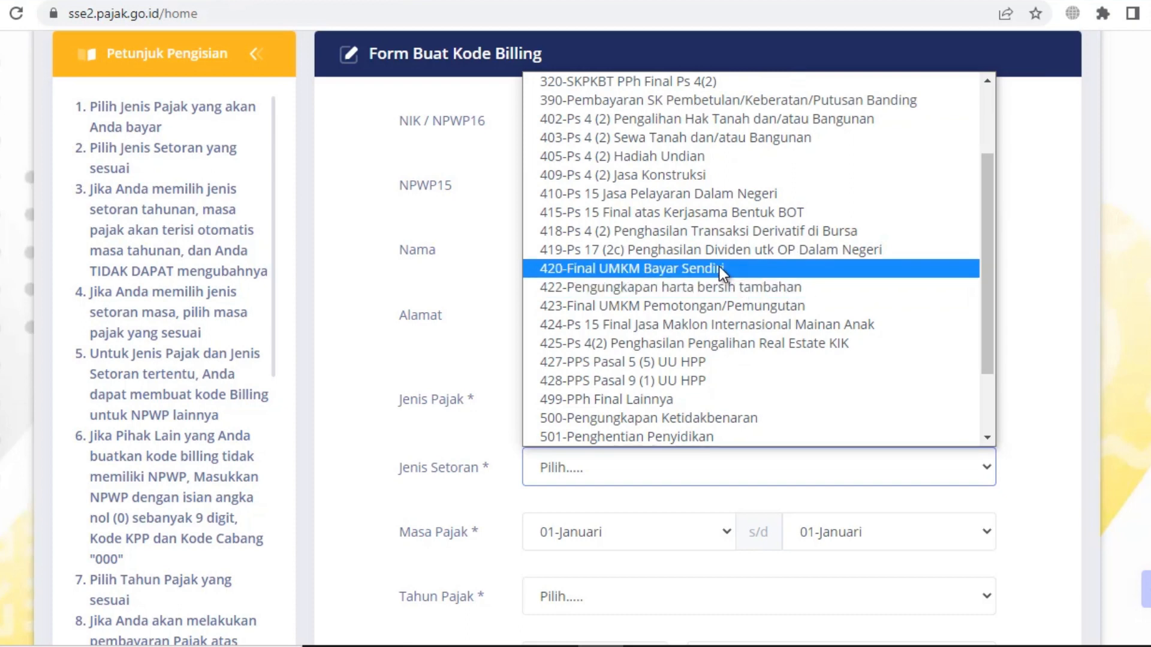
pyautogui.click(599, 269)
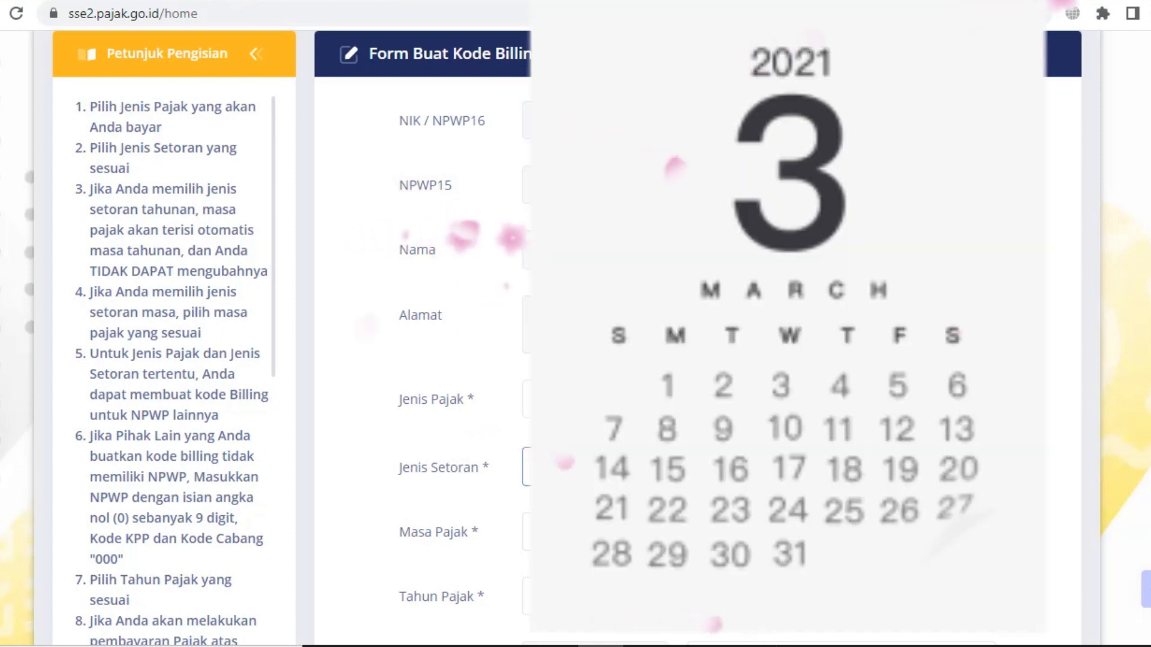
# Set the tax period (Masa Pajak) to 12-Desember and the tax year (Tahun Pajak) to 2022
pyautogui.scroll(-2, 1102, 277)
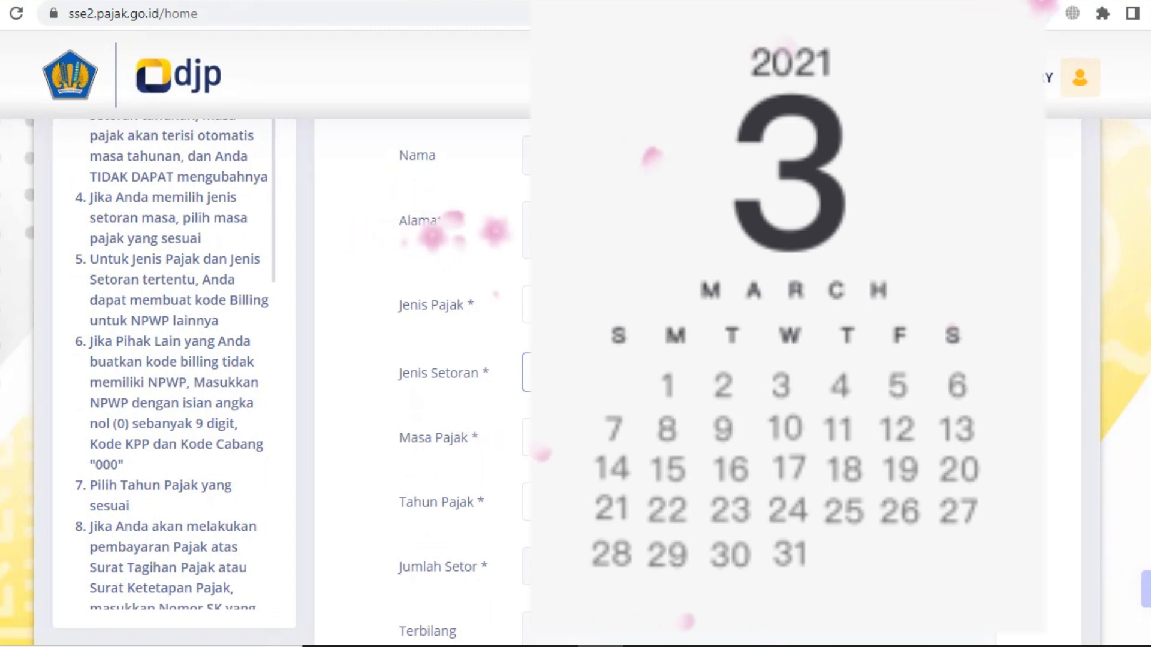
pyautogui.click(728, 441)
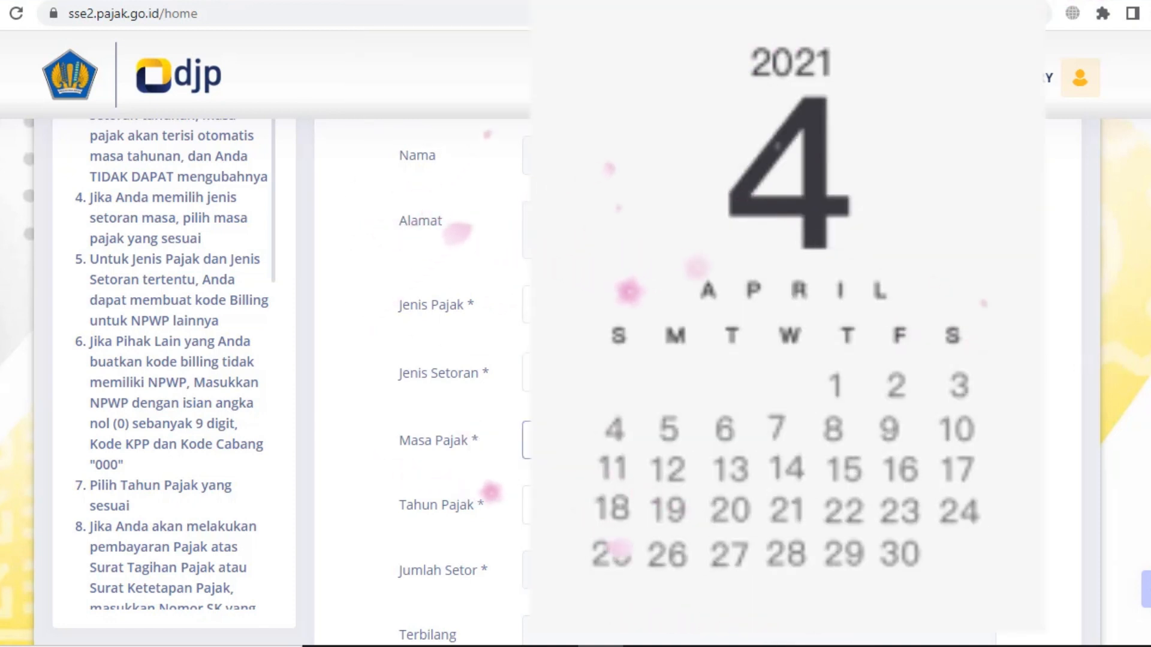
pyautogui.scroll(-3, 1114, 358)
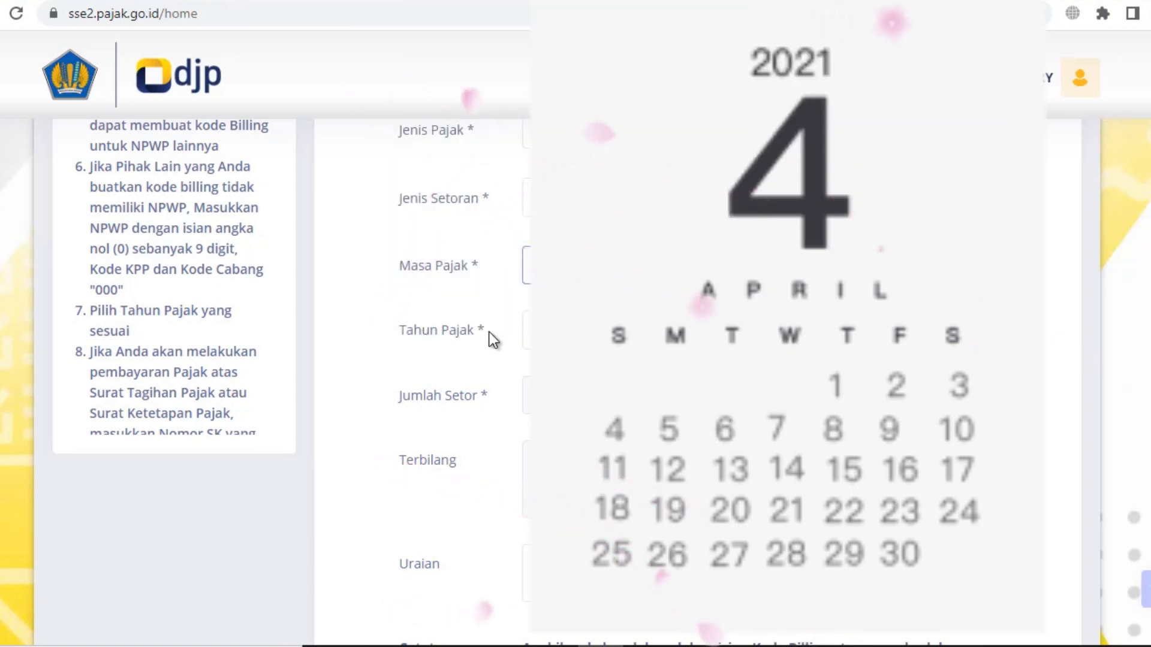
pyautogui.click(605, 336)
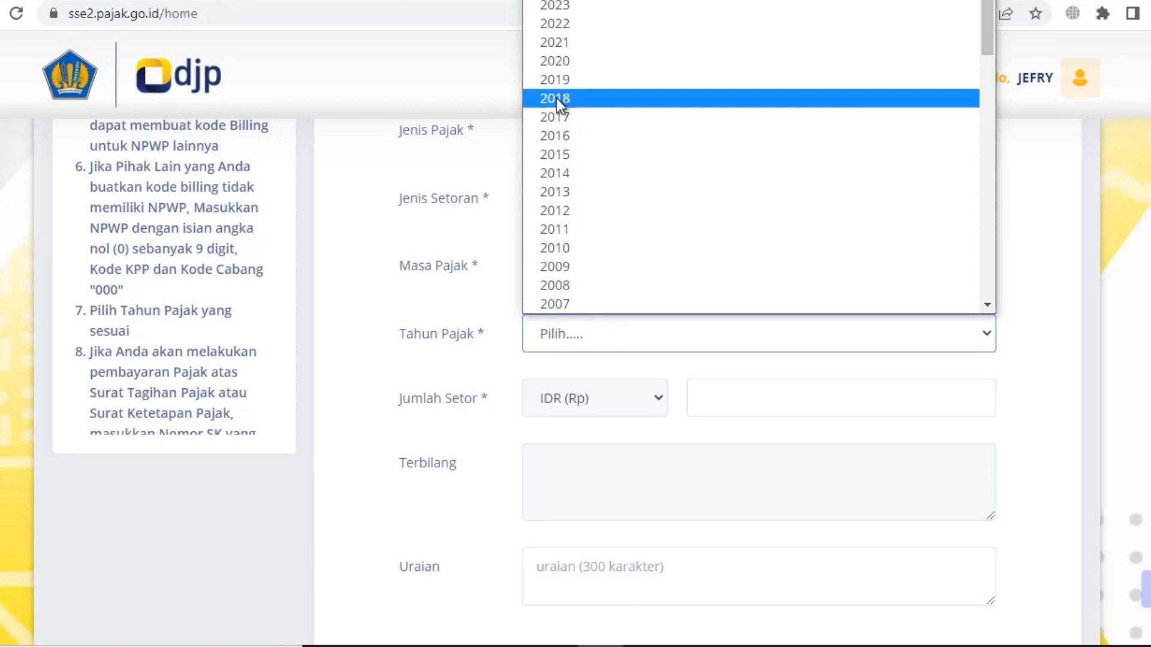
pyautogui.click(558, 31)
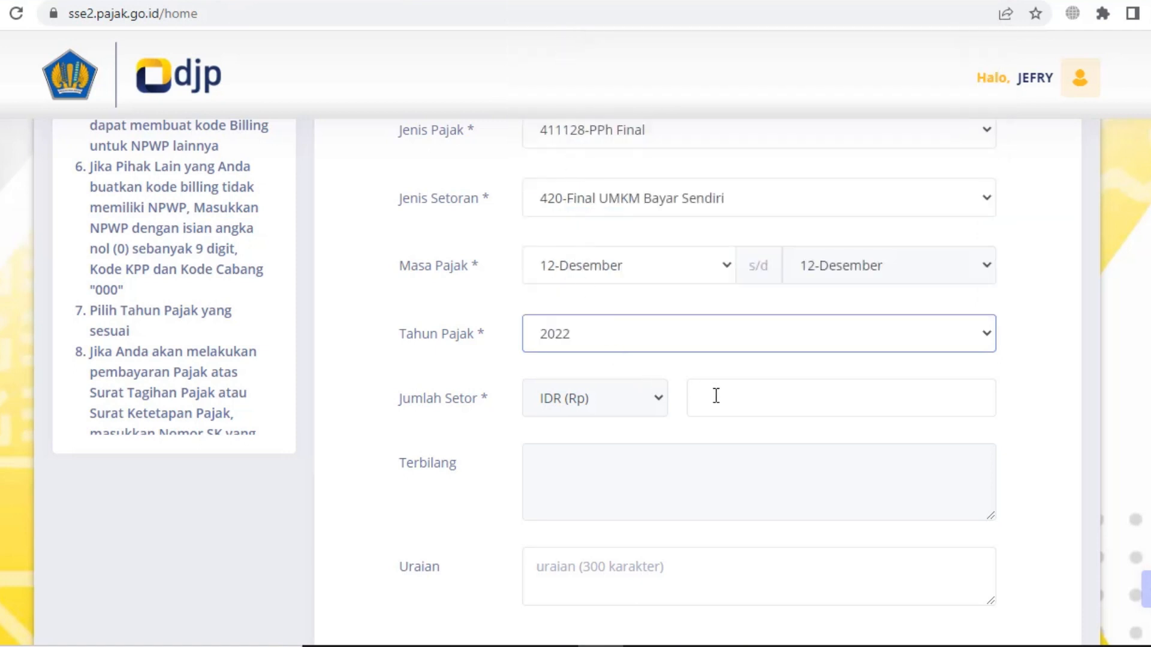
# Enter 10.000 rupiah as the payment amount (Jumlah Setor)
pyautogui.click(747, 394)
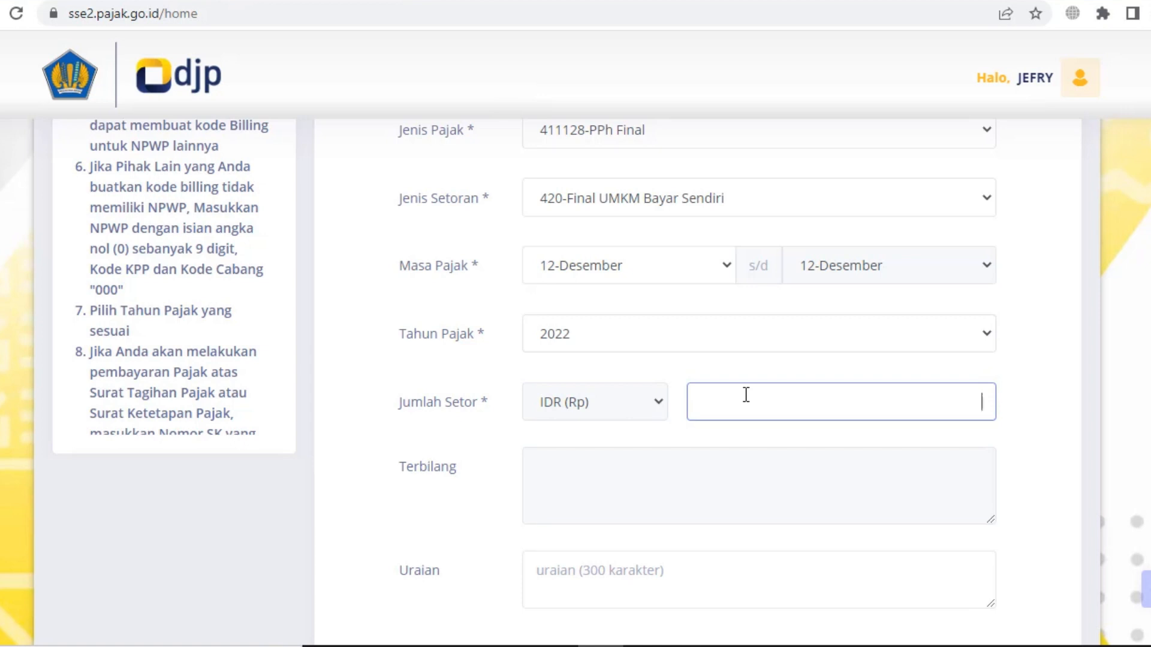
pyautogui.write('10.000')
pyautogui.click(1027, 462)
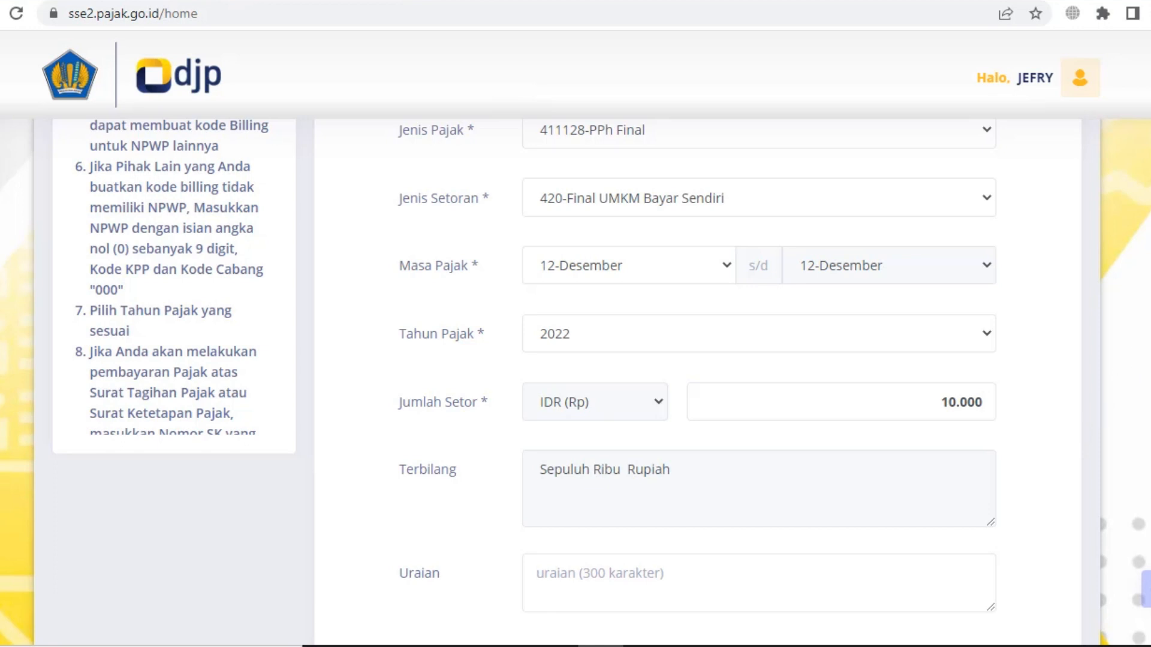
# Review the completed billing form and request creation of the billing code
pyautogui.scroll(-3, 555, 370)
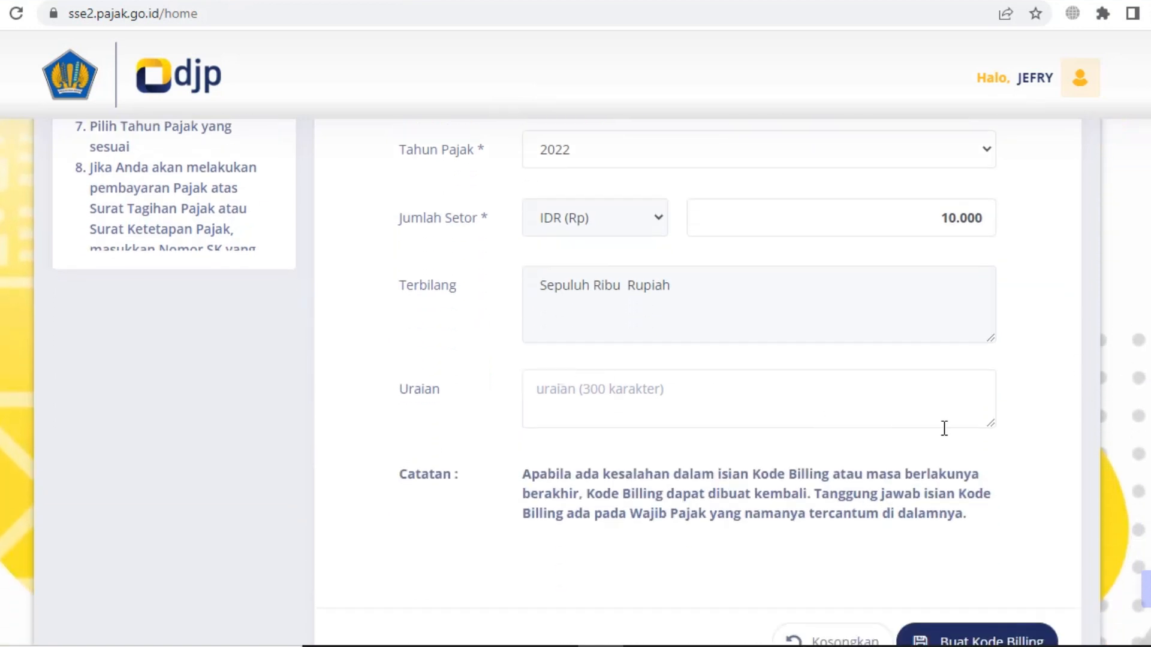
pyautogui.scroll(-2, 944, 428)
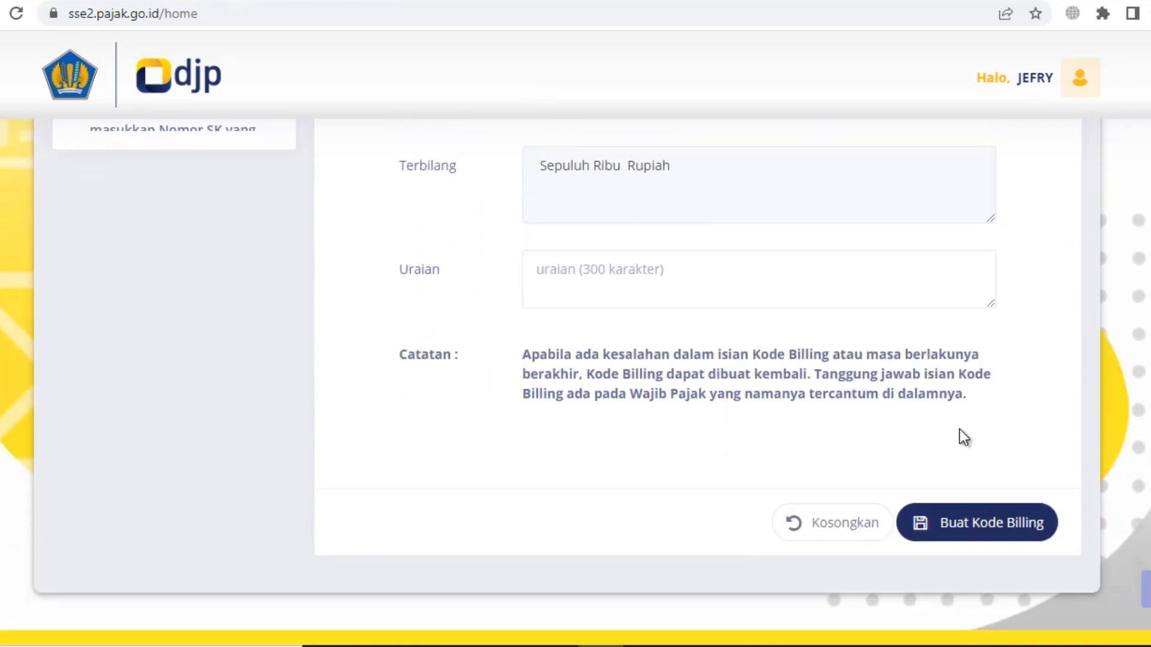
pyautogui.scroll(4, 576, 382)
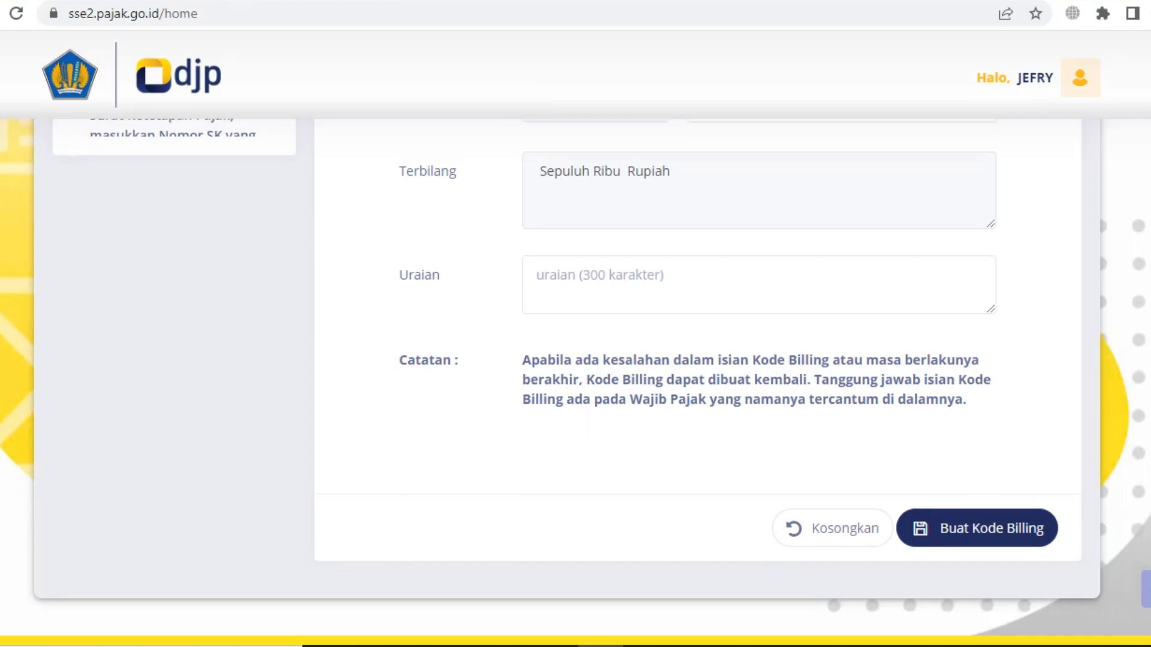
pyautogui.scroll(1, 576, 382)
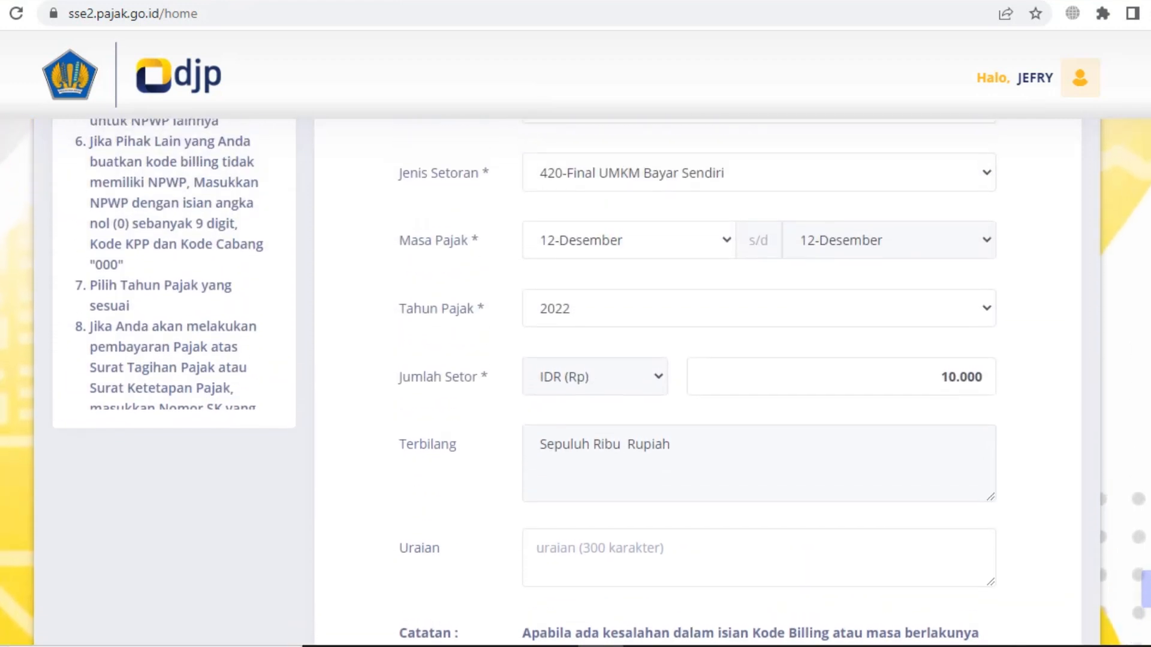
pyautogui.scroll(1, 576, 381)
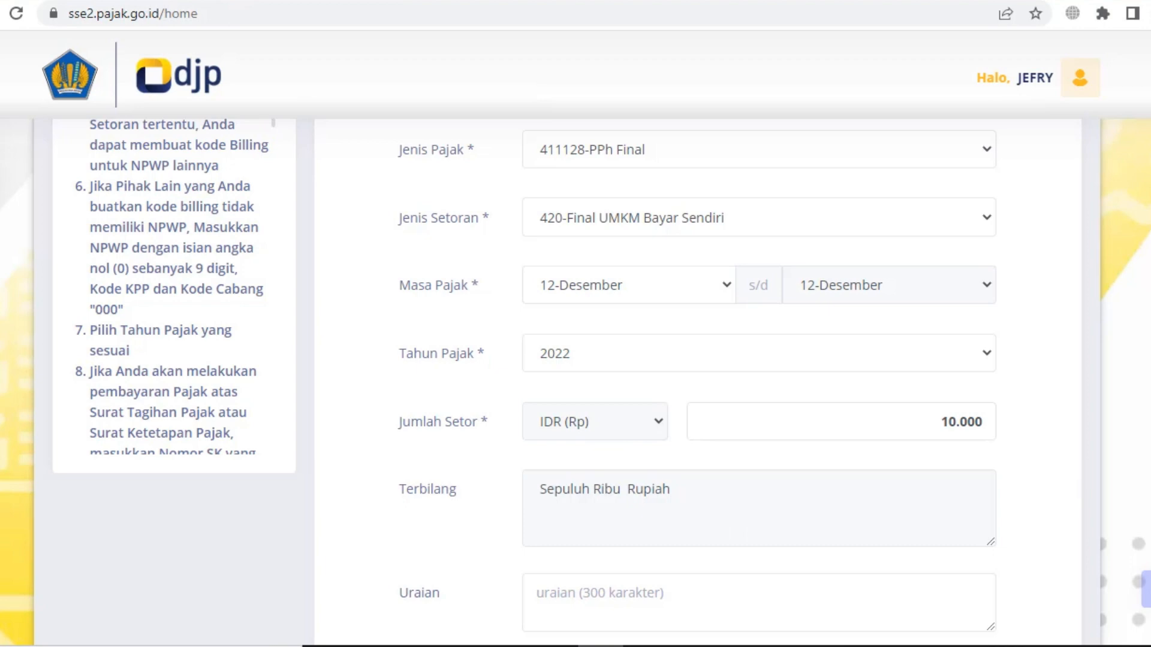
pyautogui.scroll(-6, 576, 384)
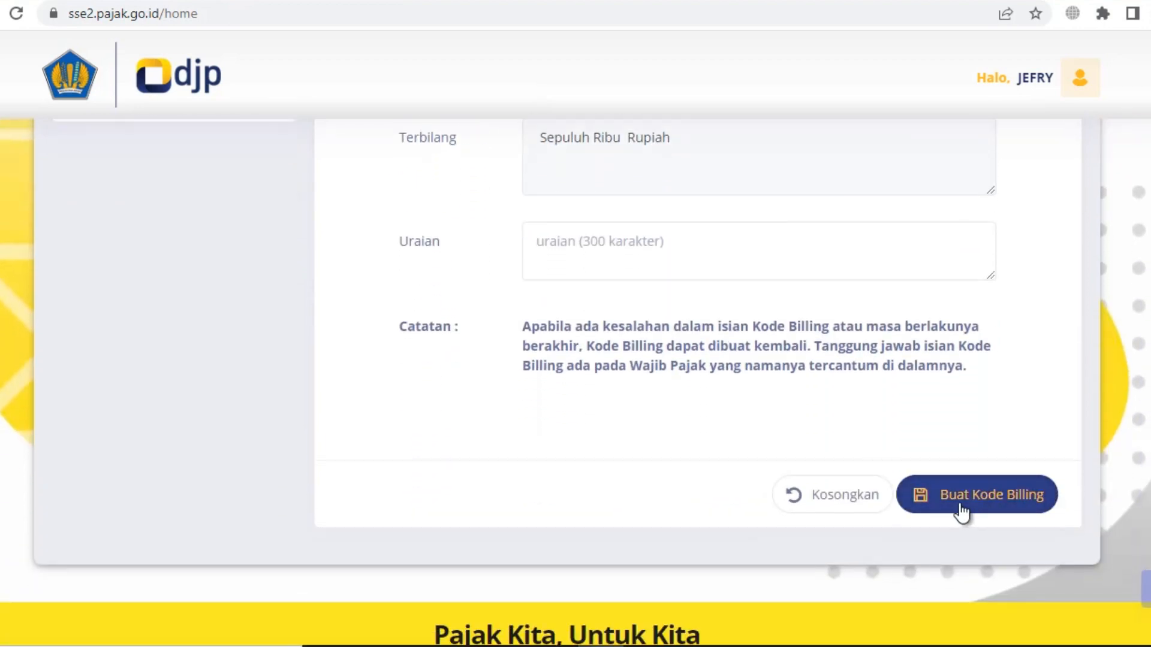
pyautogui.click(961, 511)
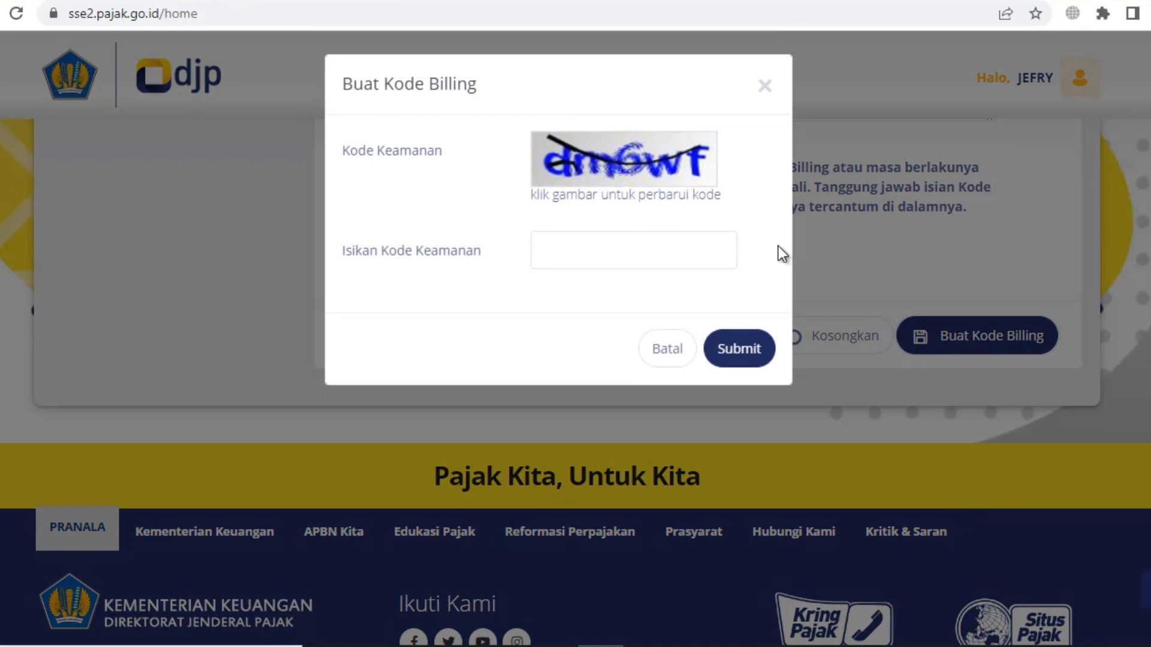
# Refresh the security code image, enter the matching code under Isikan Kode Keamanan and submit the billing code request
pyautogui.click(574, 257)
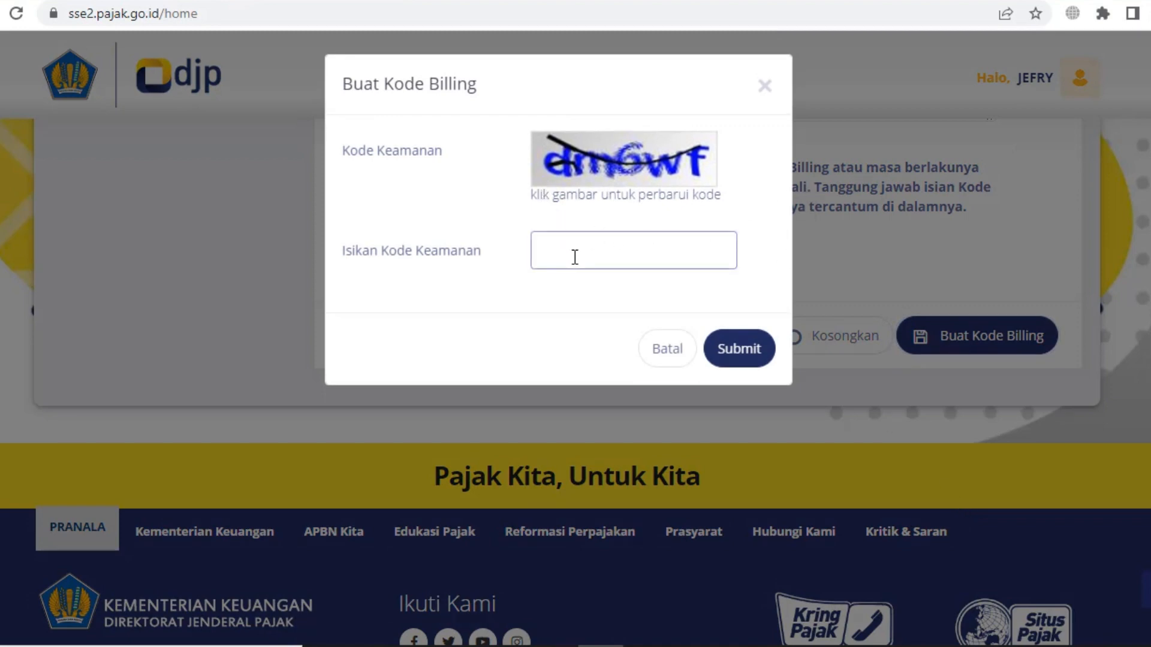
pyautogui.write('dm6wf')
pyautogui.click(615, 156)
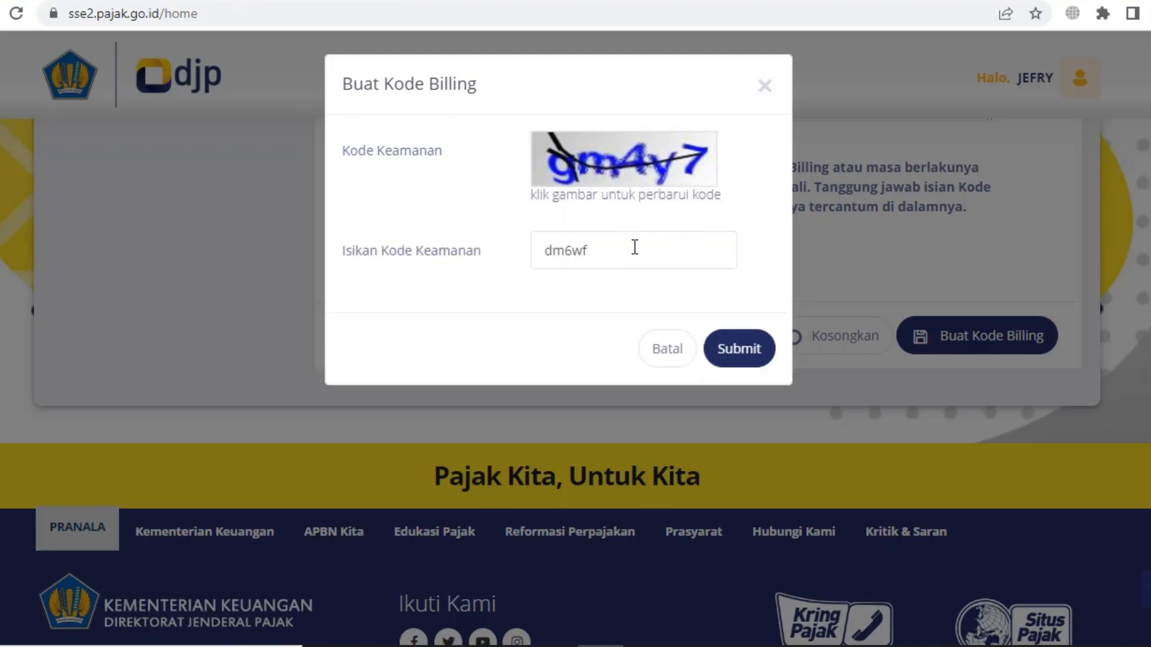
pyautogui.moveTo(608, 252); pyautogui.dragTo(523, 250)
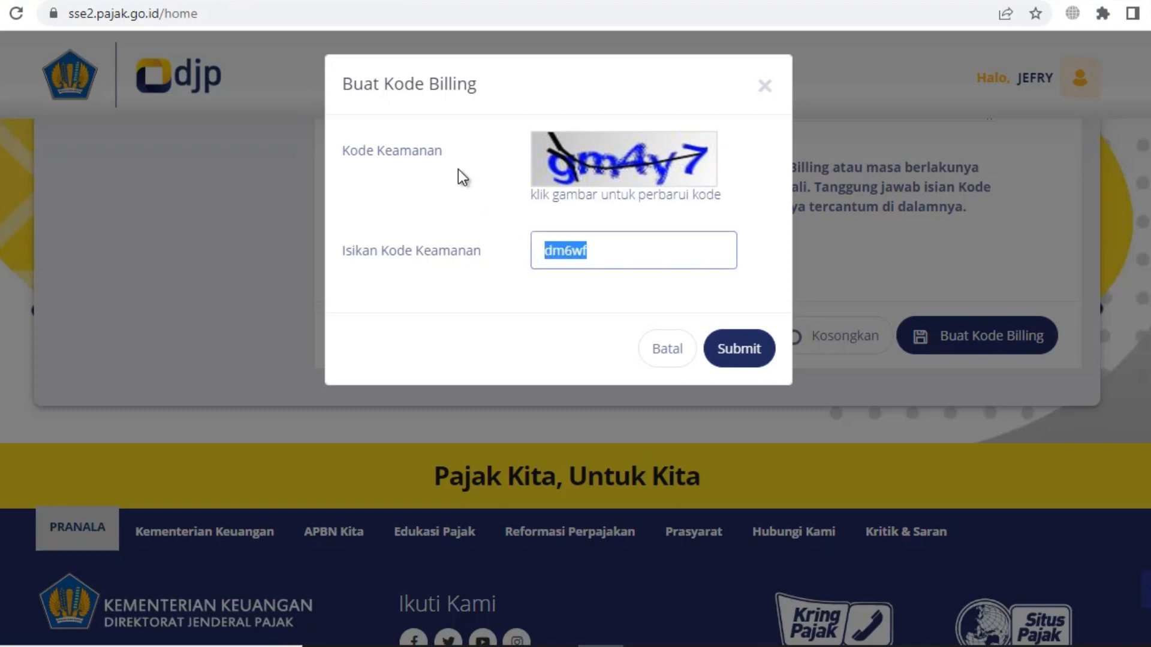
pyautogui.write('g')
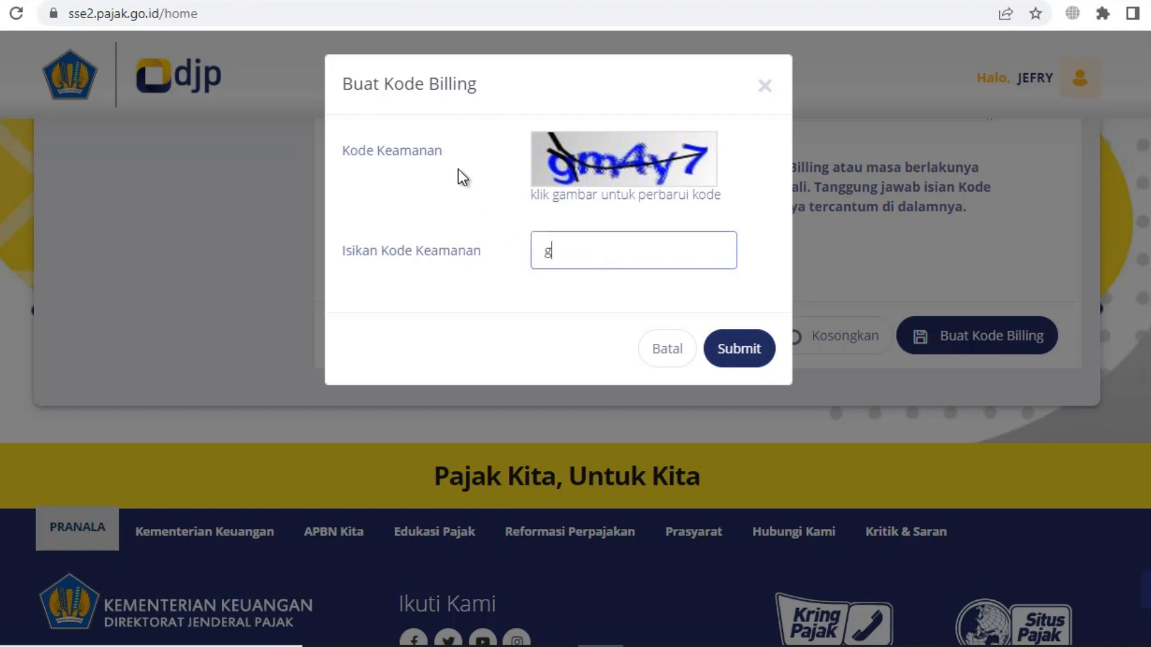
pyautogui.write('m4y7')
pyautogui.click(741, 355)
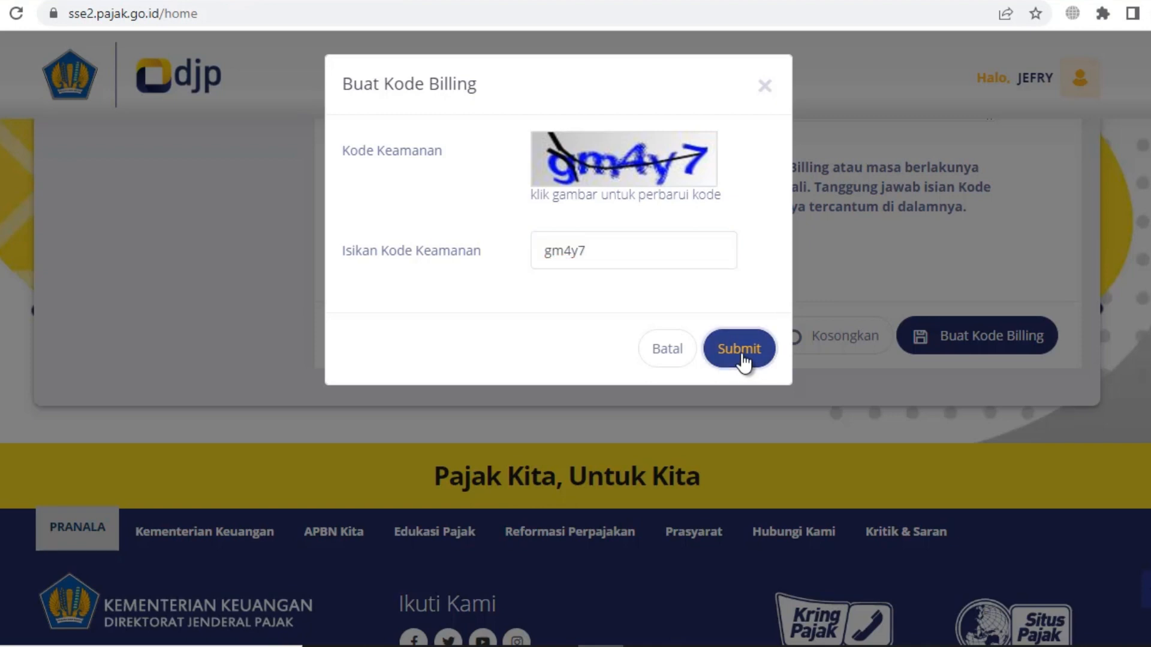